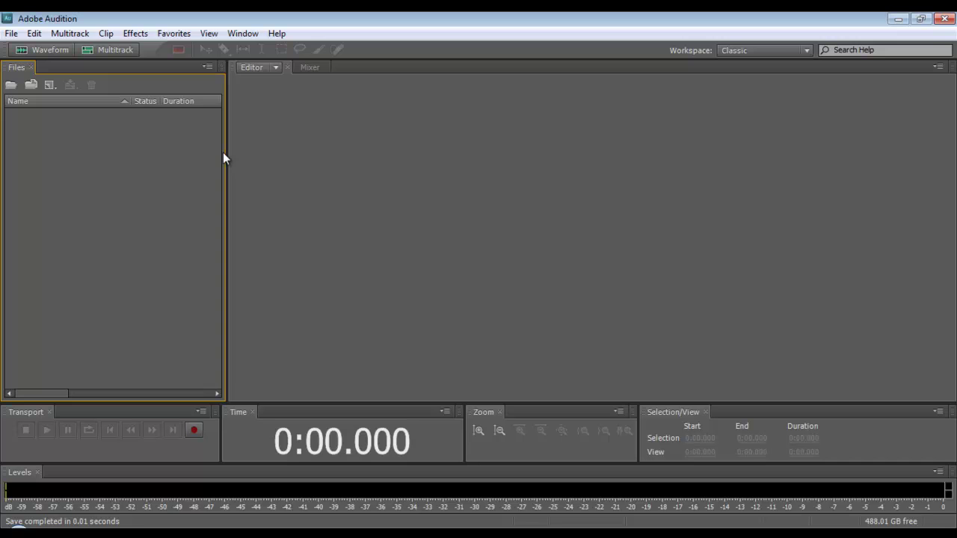
# Open the recent EditJanMix.mp3 mix and play its first ten seconds.
pyautogui.click(12, 33)
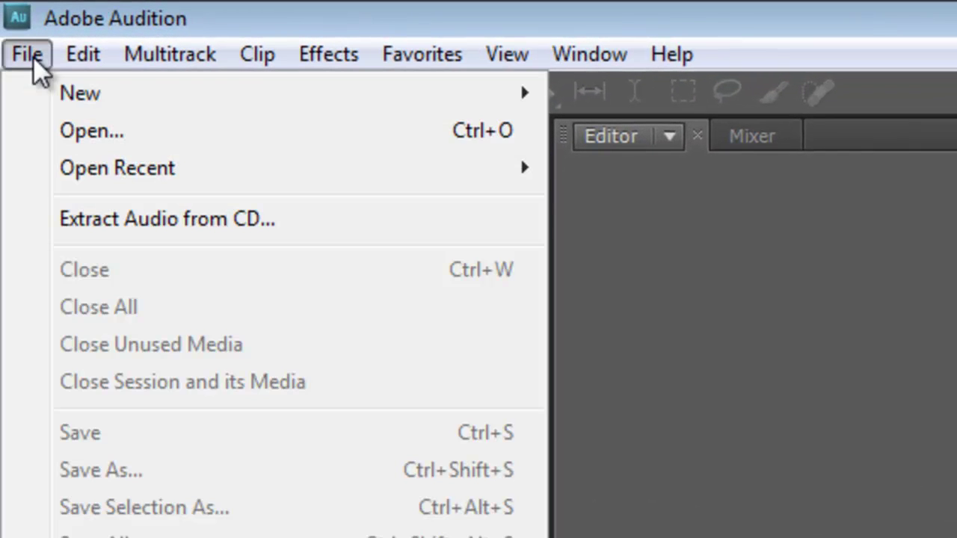
pyautogui.moveTo(231, 171)
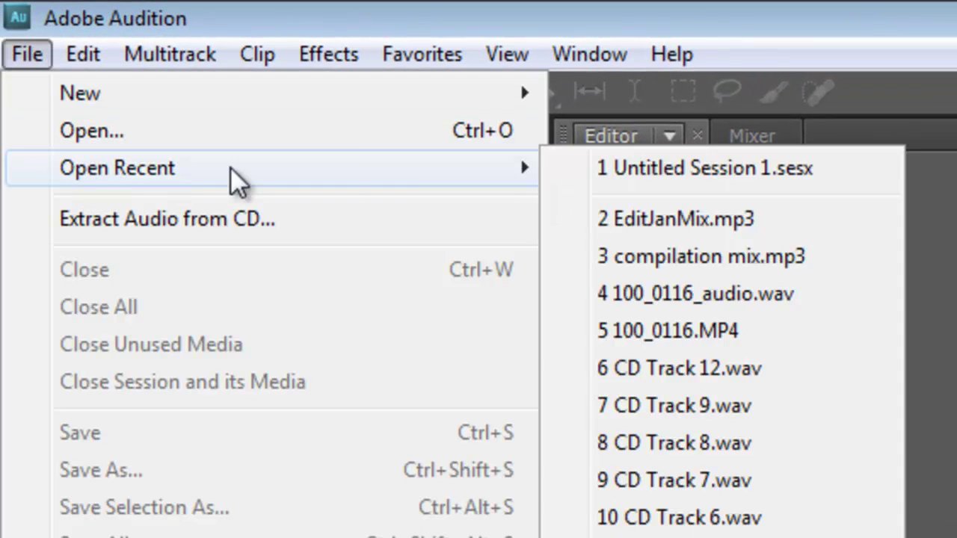
pyautogui.click(610, 227)
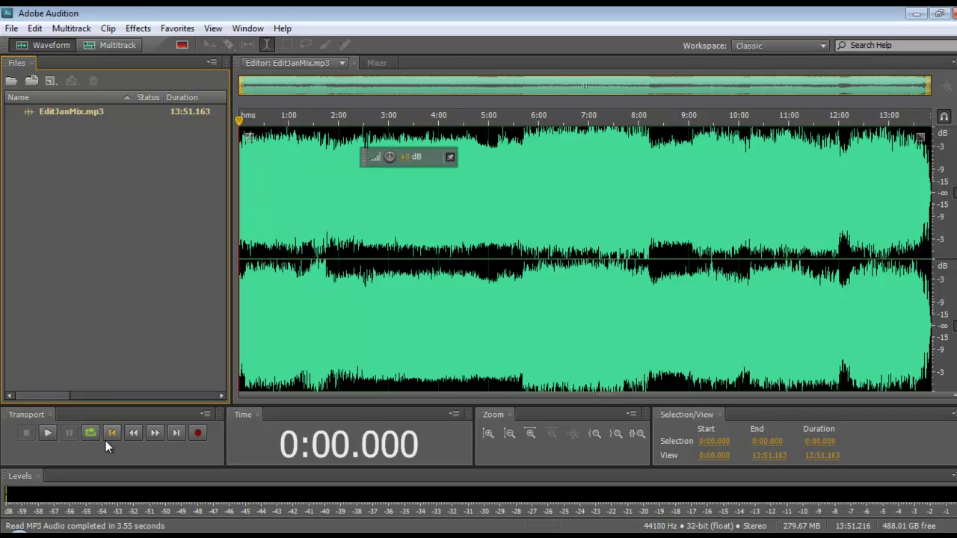
pyautogui.click(48, 433)
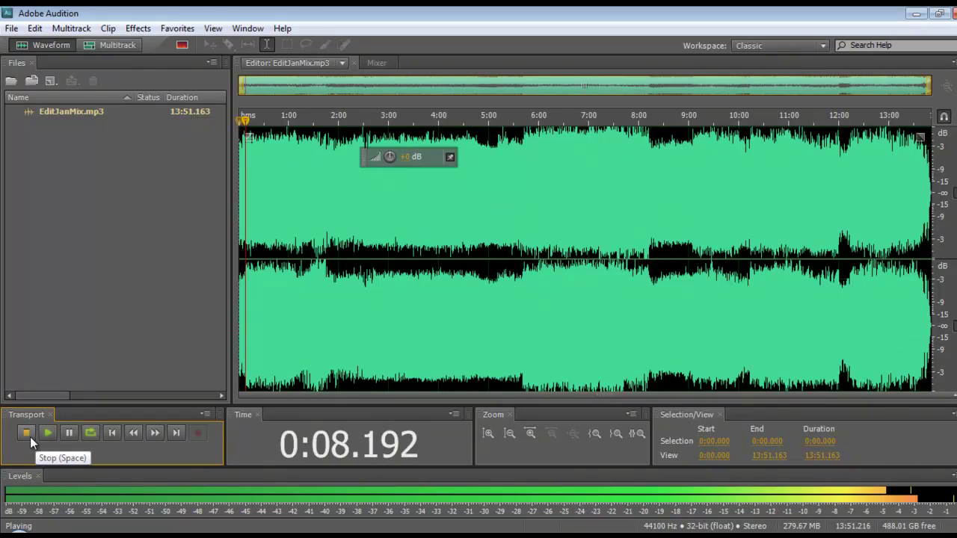
pyautogui.click(29, 436)
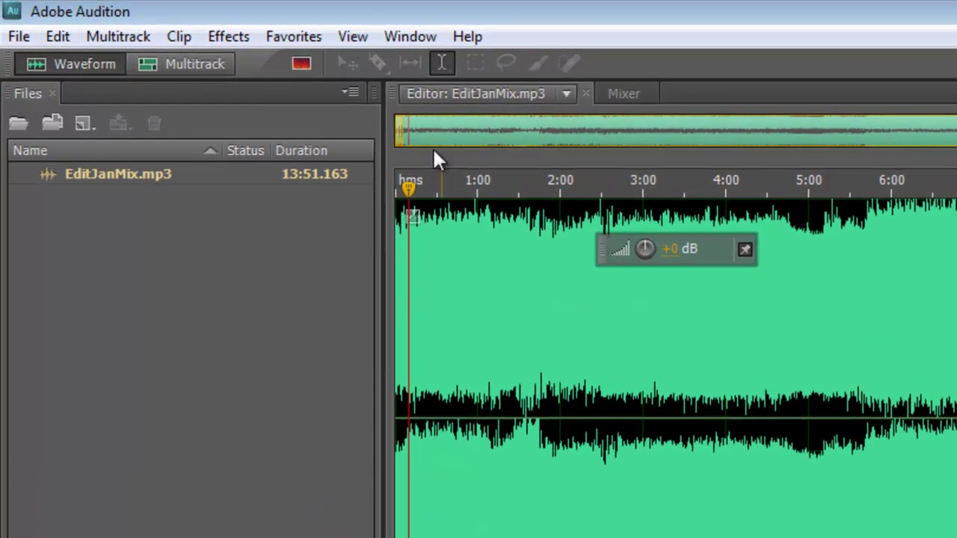
# Show the Markers panel from the Window menu beside the EditJanMix.mp3 waveform.
pyautogui.click(407, 34)
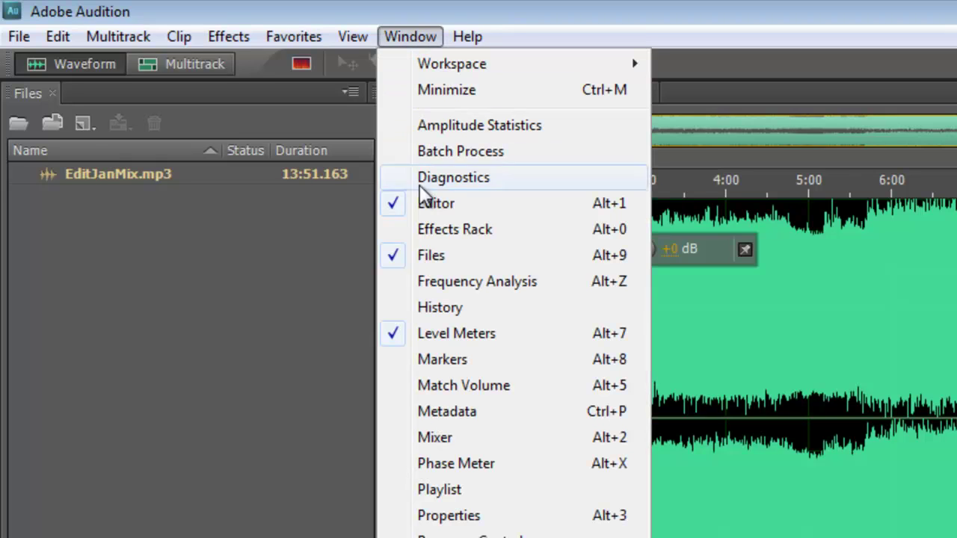
pyautogui.click(430, 362)
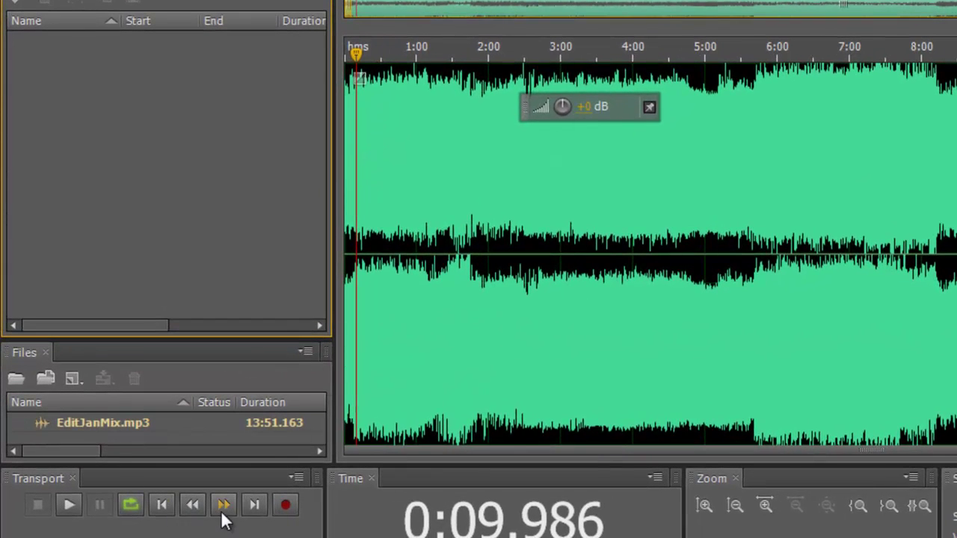
# Return the playhead to 0:00 and add Marker 01 there via Edit > Marker.
pyautogui.click(172, 511)
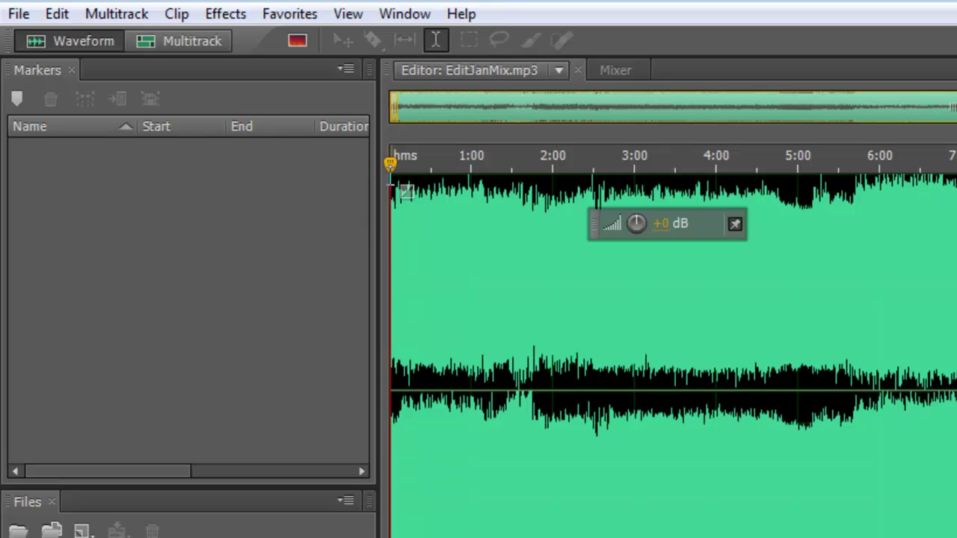
pyautogui.click(56, 14)
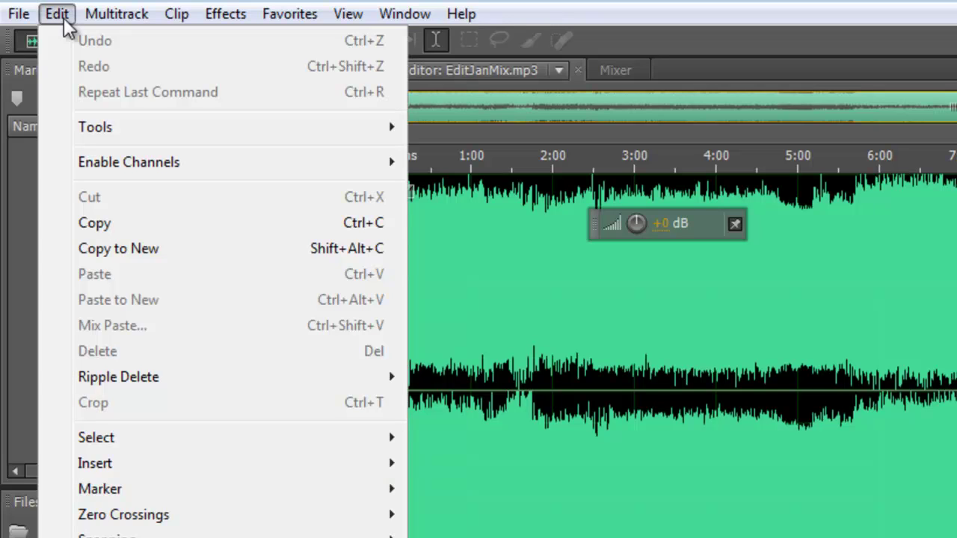
pyautogui.moveTo(117, 491)
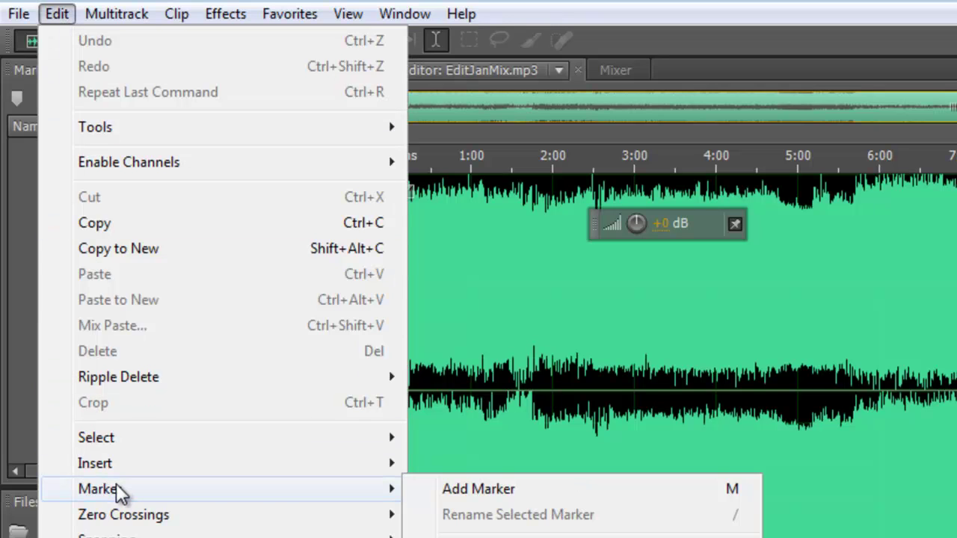
pyautogui.click(566, 500)
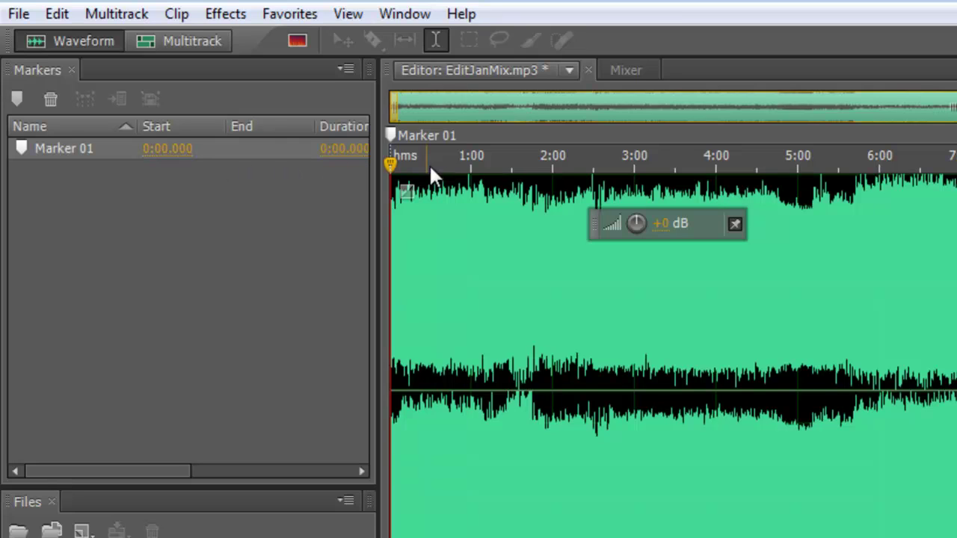
# Add Markers 02, 03 and 04 at the 1:45.058, 4:47.230 and 8:13.806 transitions.
pyautogui.click(543, 200)
pyautogui.press('space')
pyautogui.press('space')
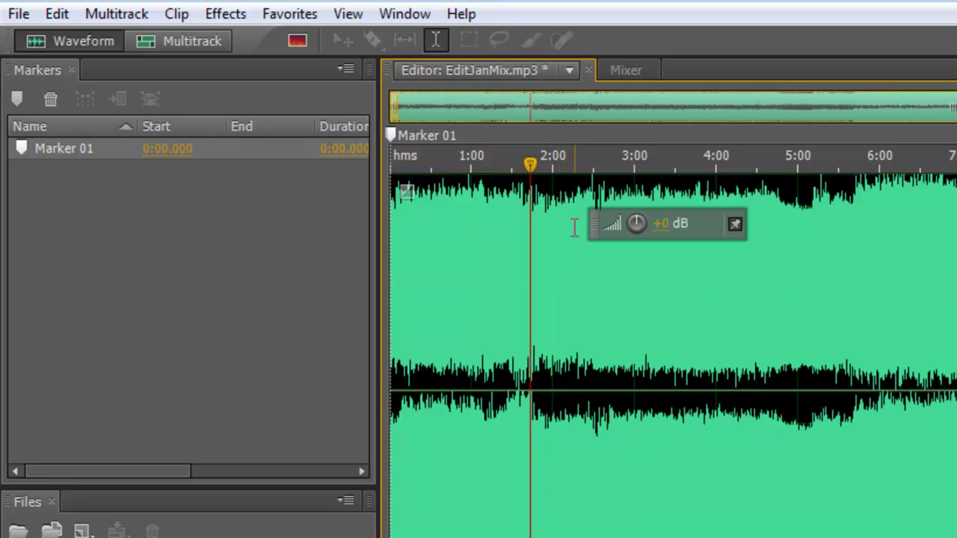
pyautogui.press('space')
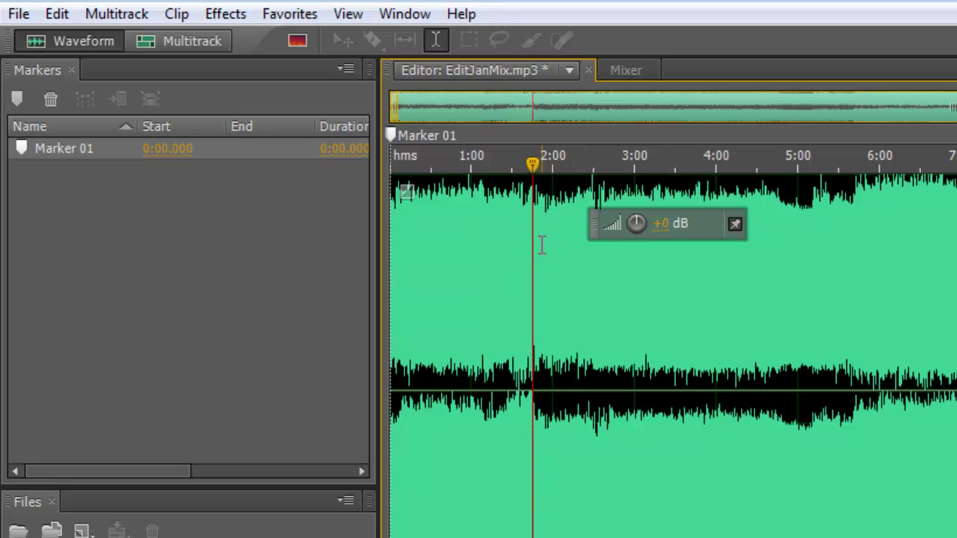
pyautogui.press('m')
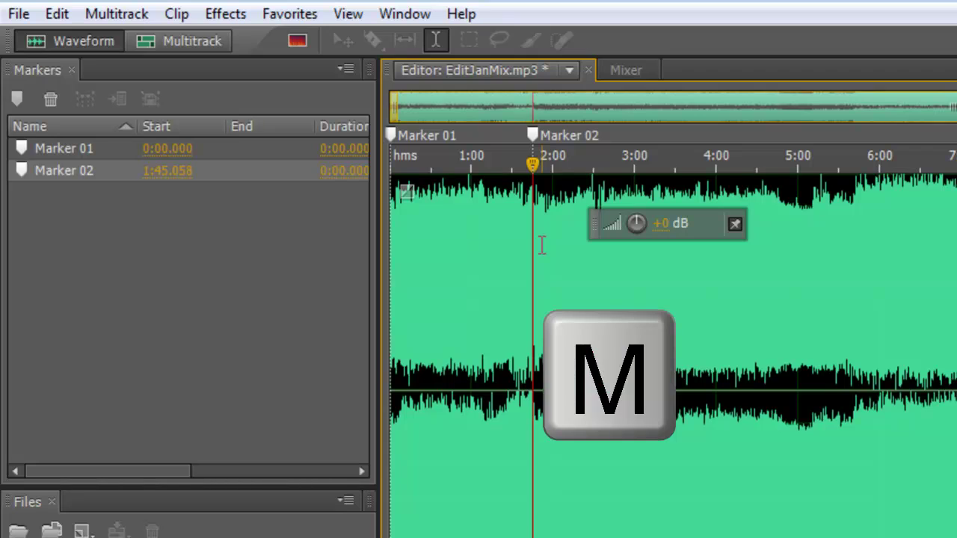
pyautogui.click(537, 135)
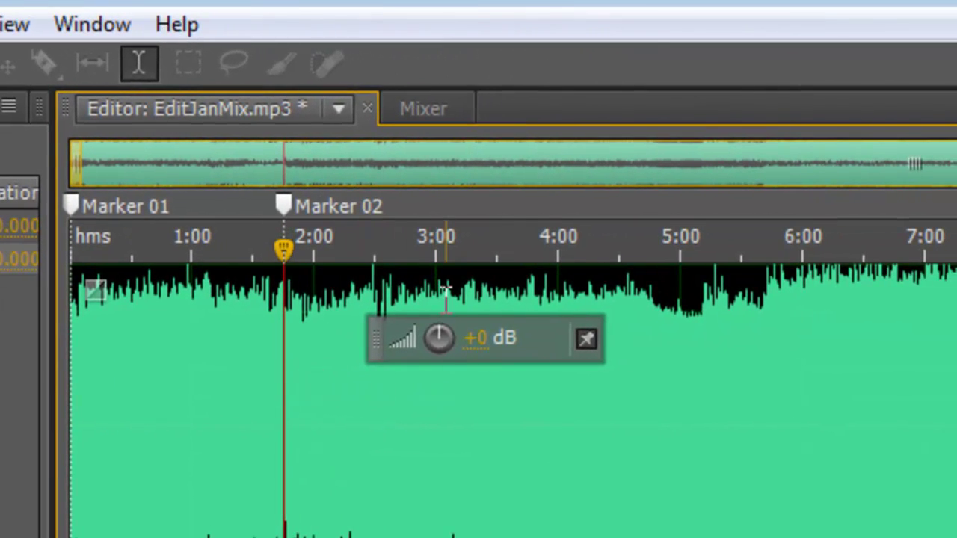
pyautogui.click(648, 336)
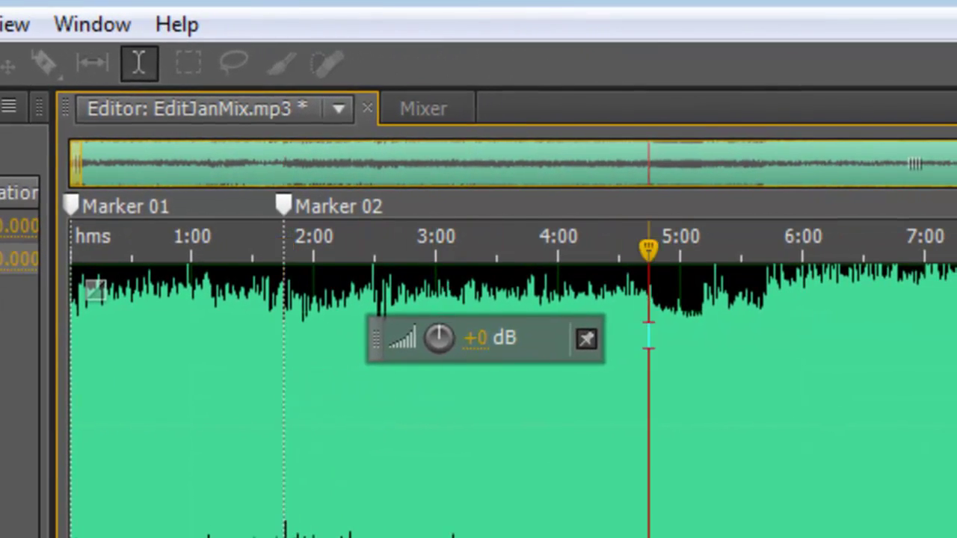
pyautogui.press('space')
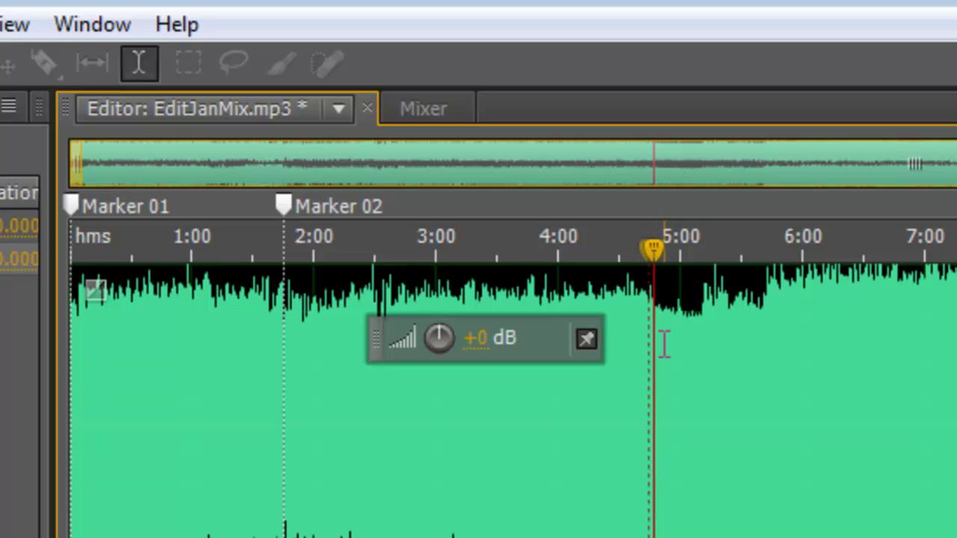
pyautogui.press('m')
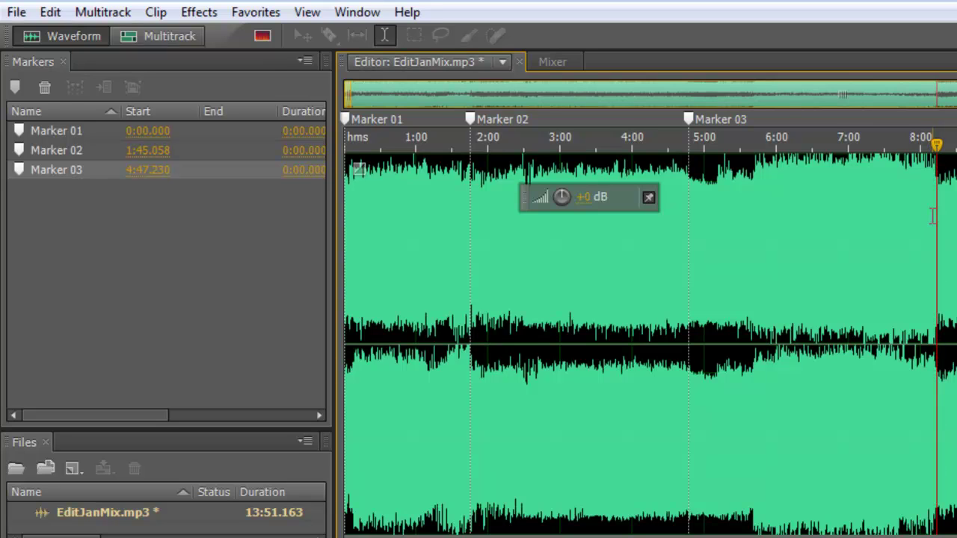
pyautogui.press('m')
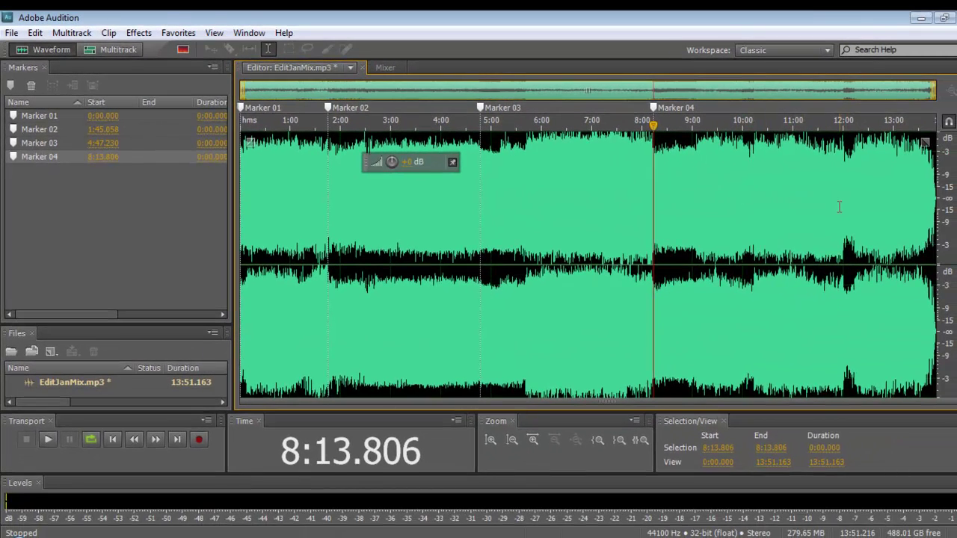
# Add Marker 05 at the 11:58.459 transition and Marker 06 at the 13:51.163 end.
pyautogui.click(840, 208)
pyautogui.press('space')
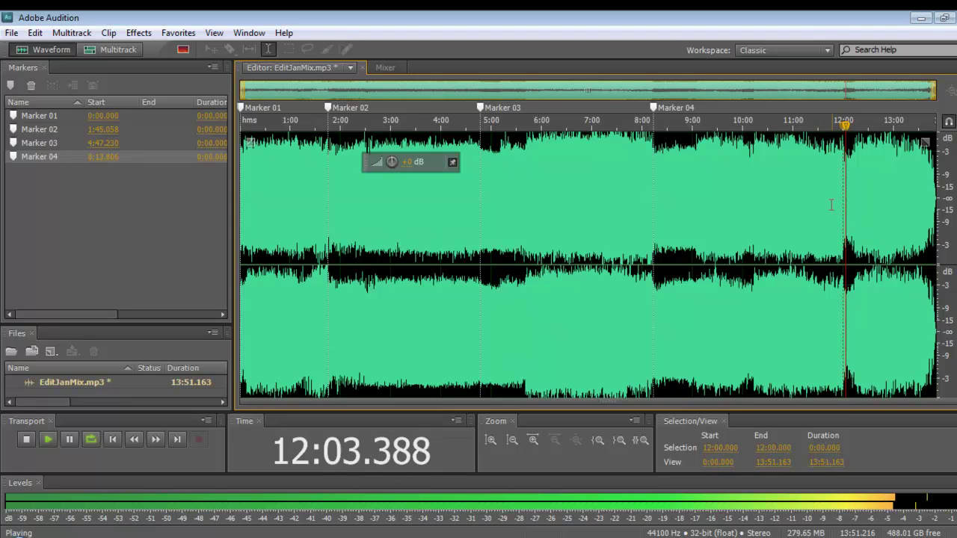
pyautogui.press('space')
pyautogui.click(831, 204)
pyautogui.press('space')
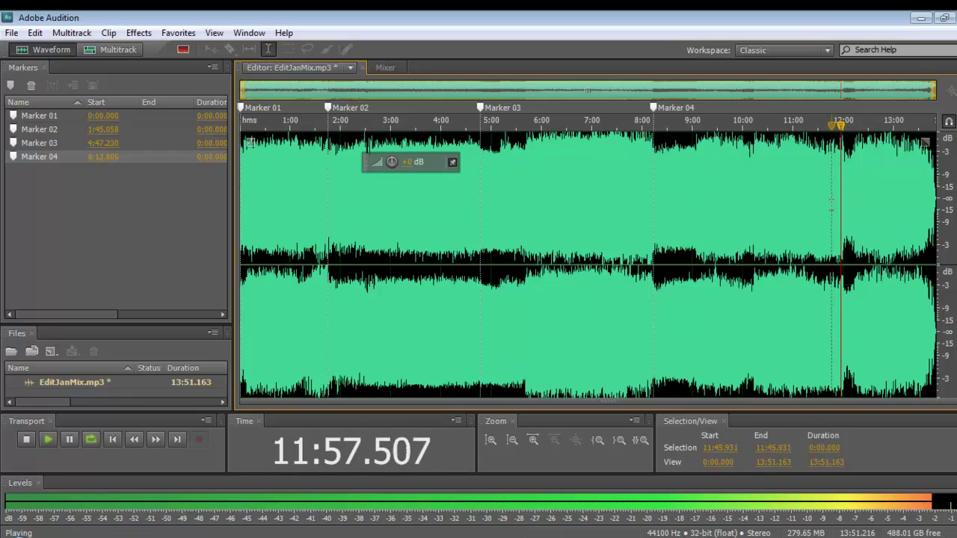
pyautogui.press('space')
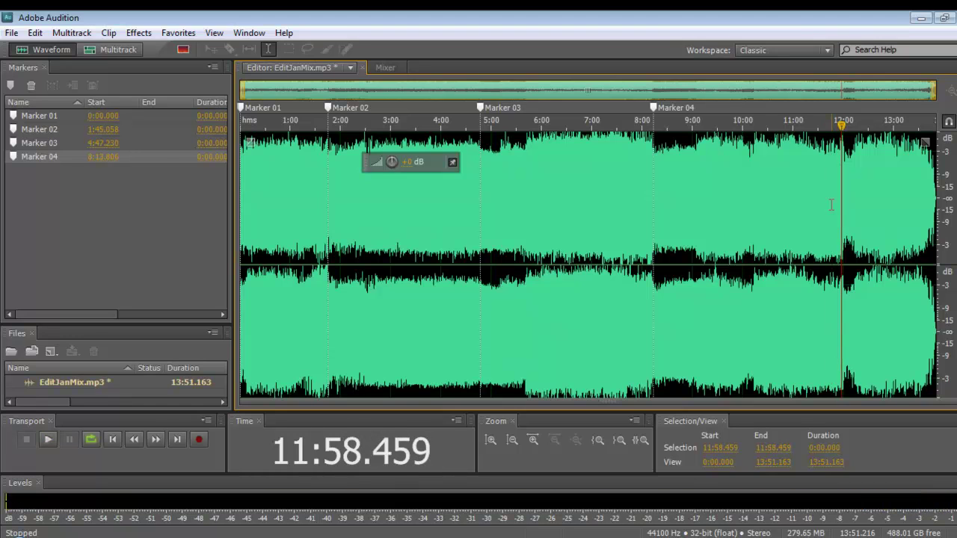
pyautogui.press('m')
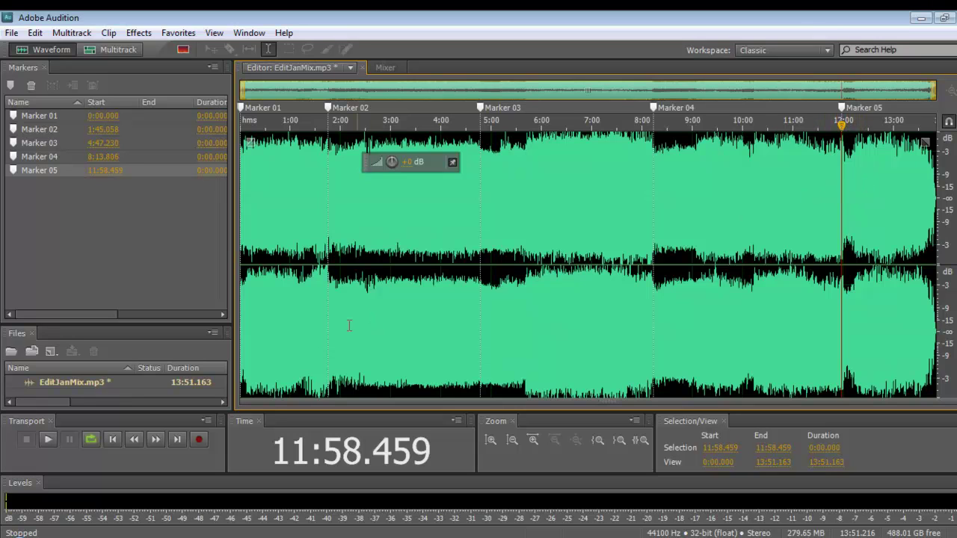
pyautogui.click(179, 441)
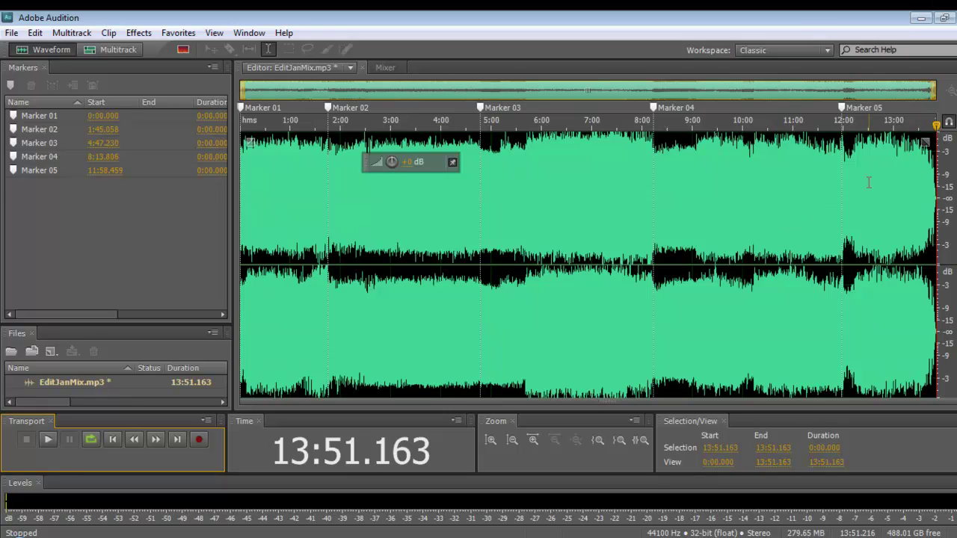
pyautogui.press('m')
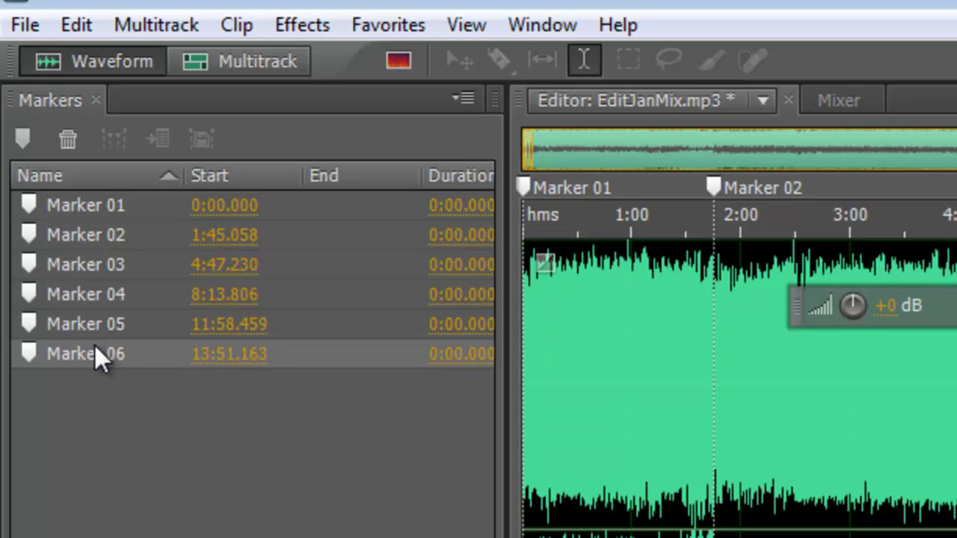
# Select all six markers in the Markers list and apply Merge Selected Markers.
pyautogui.click(79, 206)
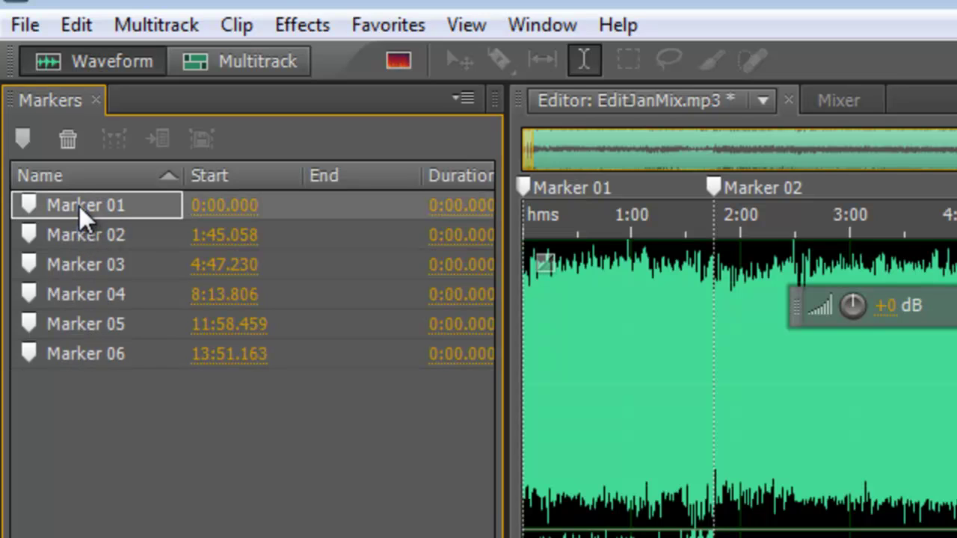
pyautogui.hotkey('ctrl', 'a')
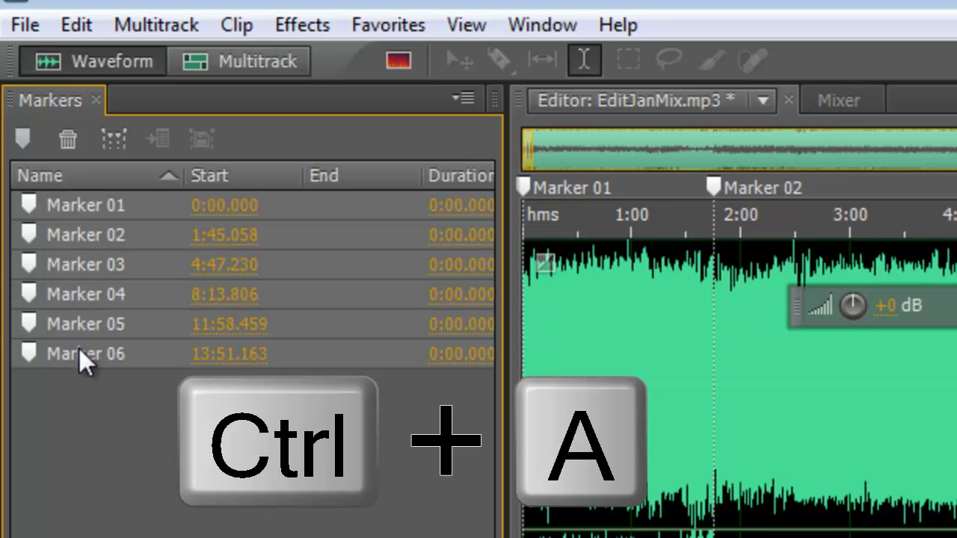
pyautogui.rightClick(90, 210)
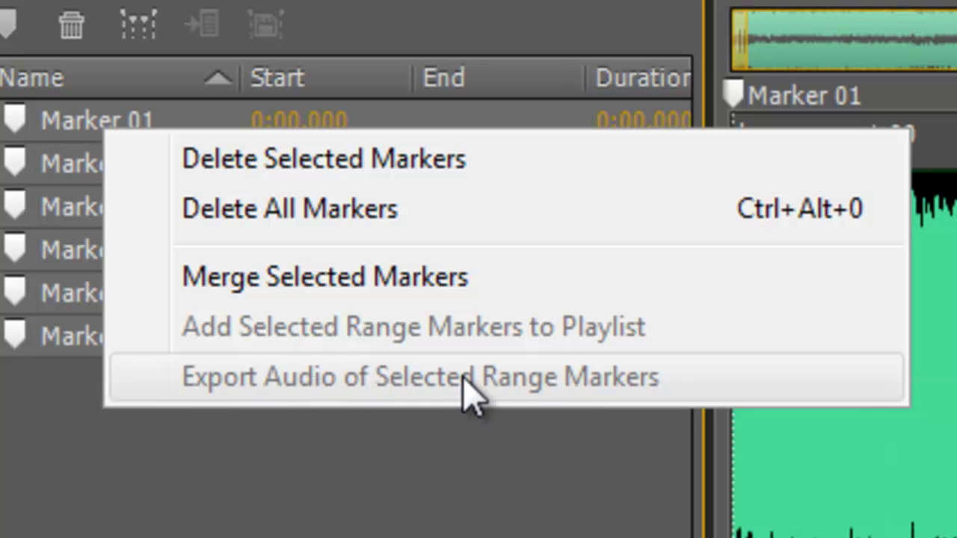
pyautogui.click(345, 299)
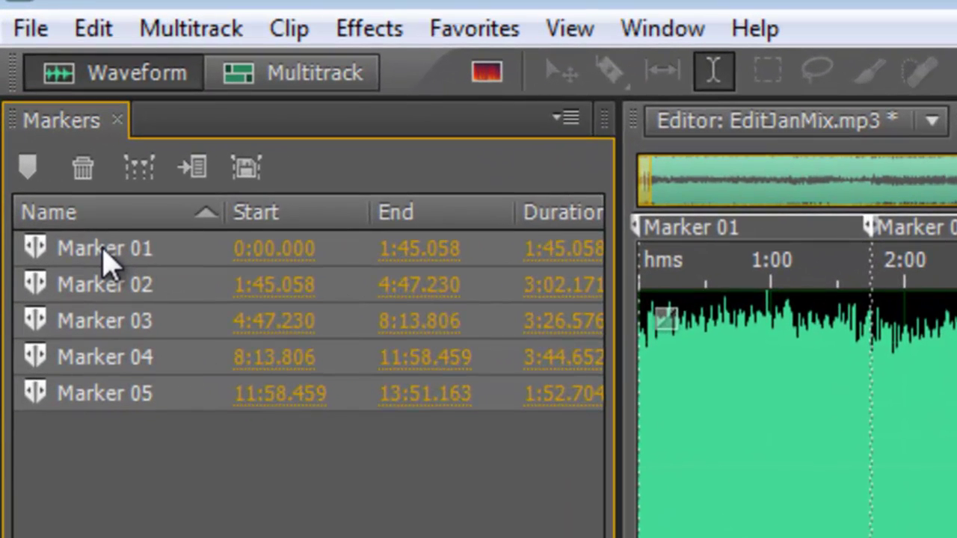
# Choose Export Audio of Selected Range Markers for the five range markers.
pyautogui.rightClick(66, 160)
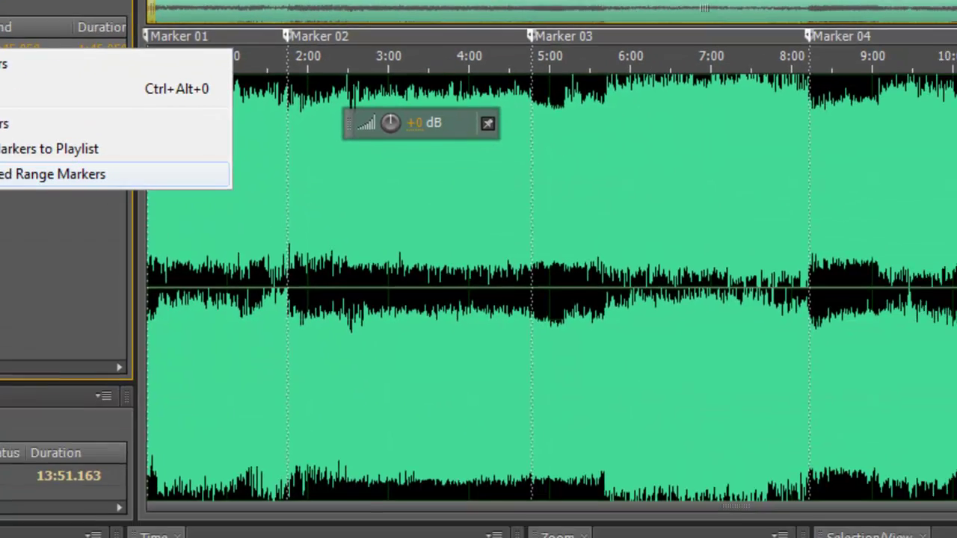
pyautogui.click(210, 459)
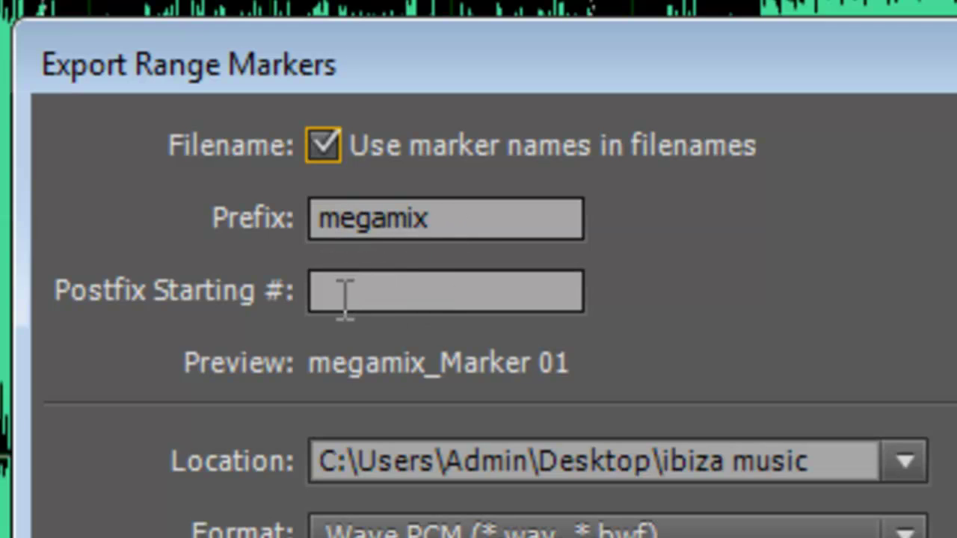
# Turn off marker names in filenames and set Postfix Starting # to 1.
pyautogui.click(321, 293)
pyautogui.click(327, 148)
pyautogui.click(387, 293)
pyautogui.write('1')
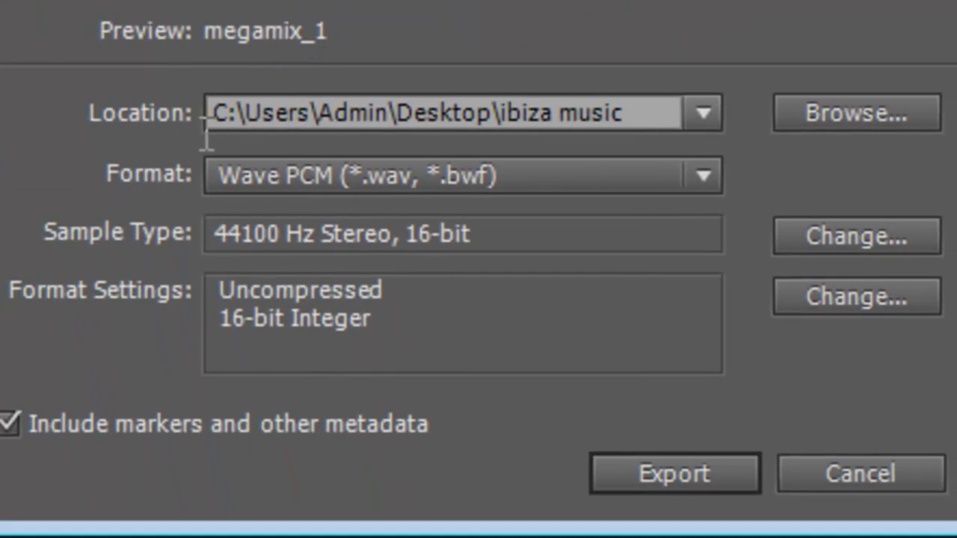
# Browse to MainDrive (C:) and pick MegaMix Tracks as the export folder.
pyautogui.click(822, 119)
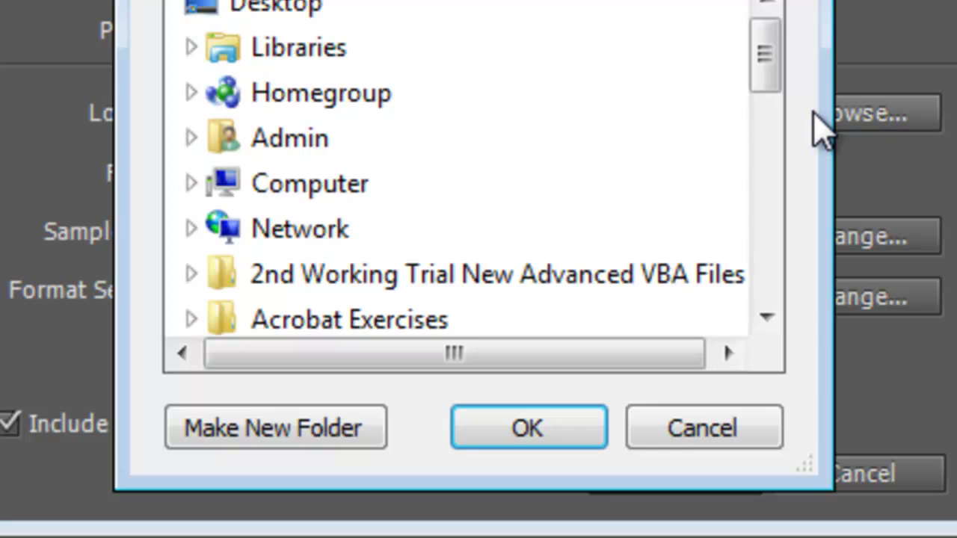
pyautogui.moveTo(773, 81)
pyautogui.mouseDown()
pyautogui.moveTo(780, 265)
pyautogui.moveTo(773, 241)
pyautogui.moveTo(779, 65)
pyautogui.mouseUp()
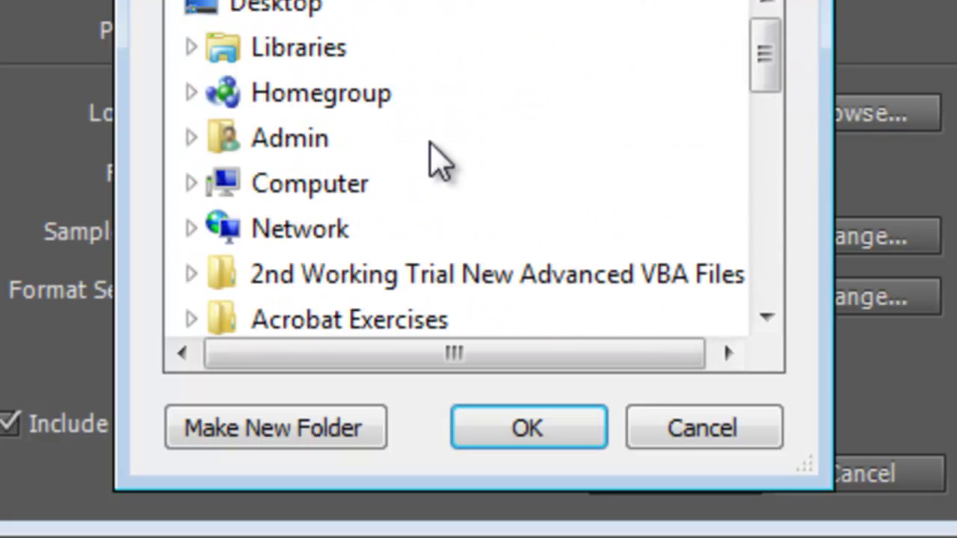
pyautogui.click(334, 187)
pyautogui.click(299, 228)
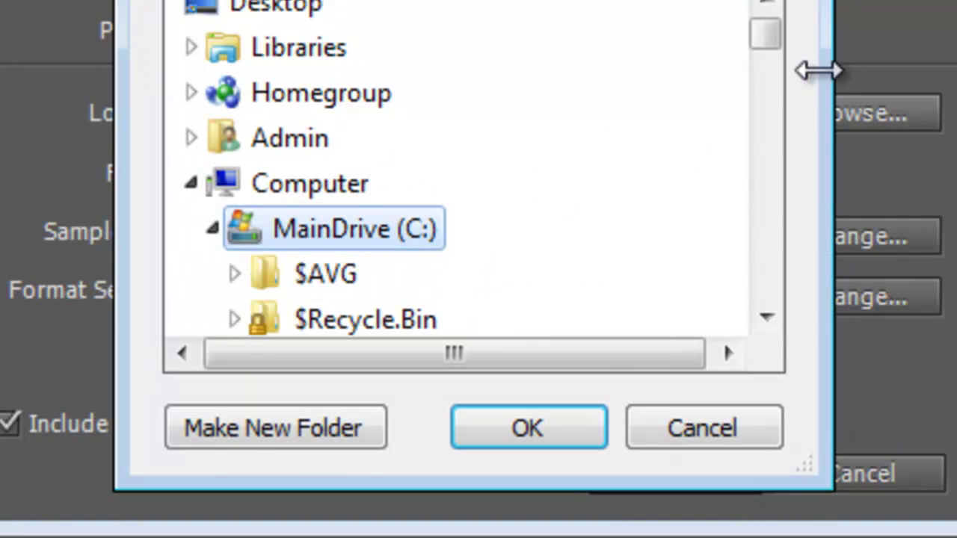
pyautogui.moveTo(761, 43); pyautogui.dragTo(760, 81)
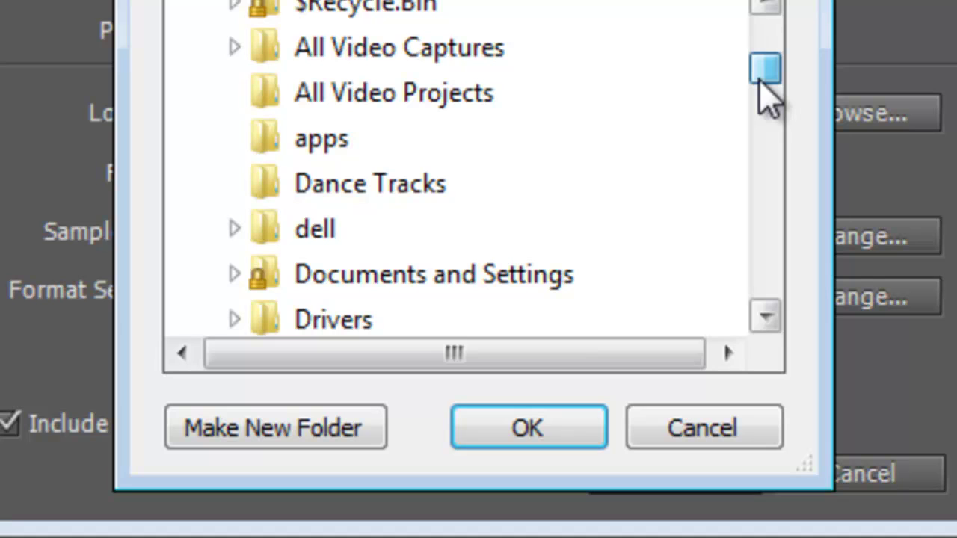
pyautogui.moveTo(762, 96); pyautogui.dragTo(779, 156)
pyautogui.click(318, 107)
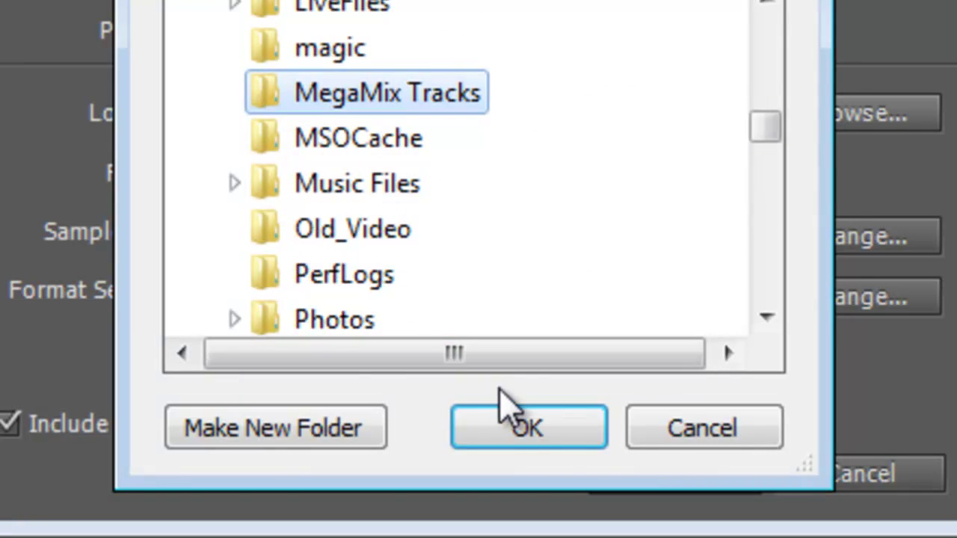
pyautogui.click(544, 430)
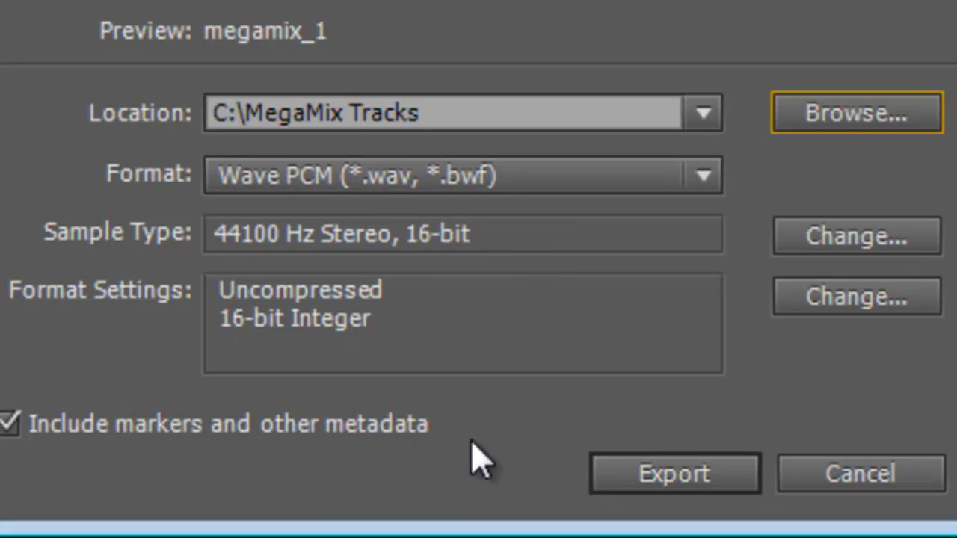
# Exclude markers and metadata, then export the five ranges as WAV files.
pyautogui.click(7, 429)
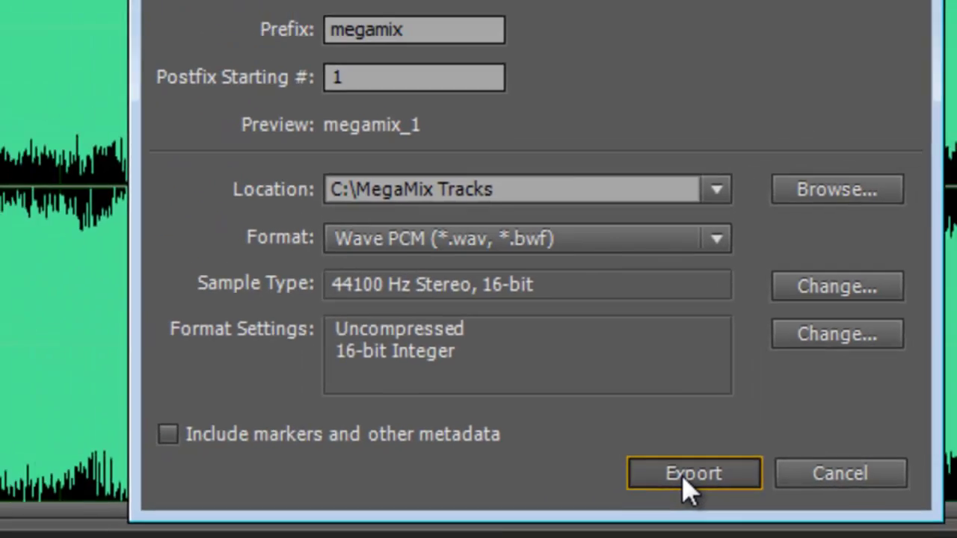
pyautogui.click(684, 479)
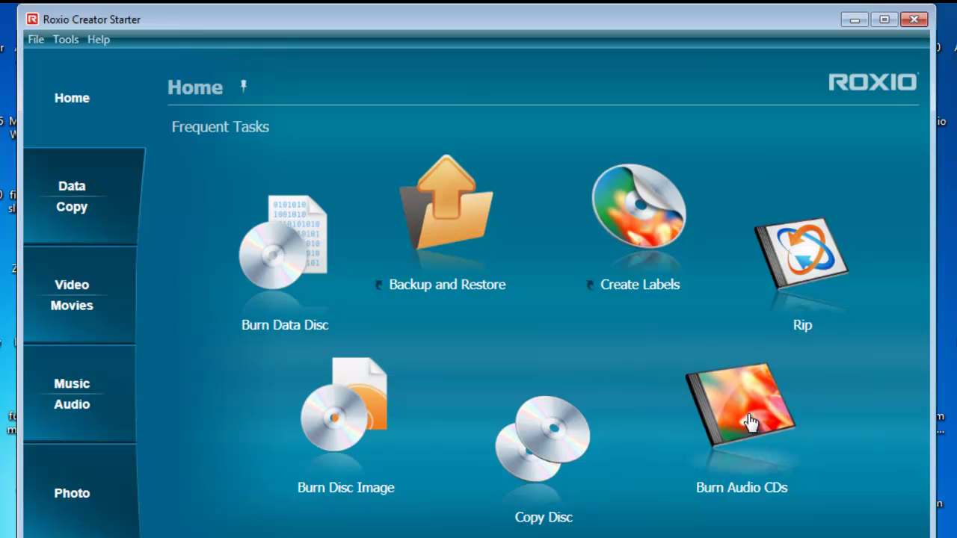
# Start a Burn Audio CDs project from the Roxio Creator Starter Home page.
pyautogui.click(711, 416)
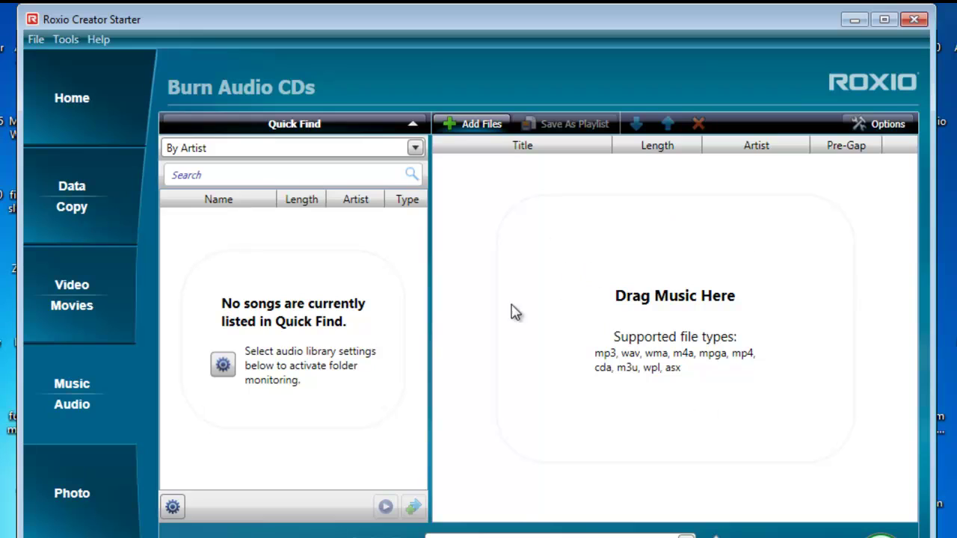
# Add megamix_1.wav through megamix_5.wav from C:\MegaMix Tracks to the audio CD list.
pyautogui.click(481, 126)
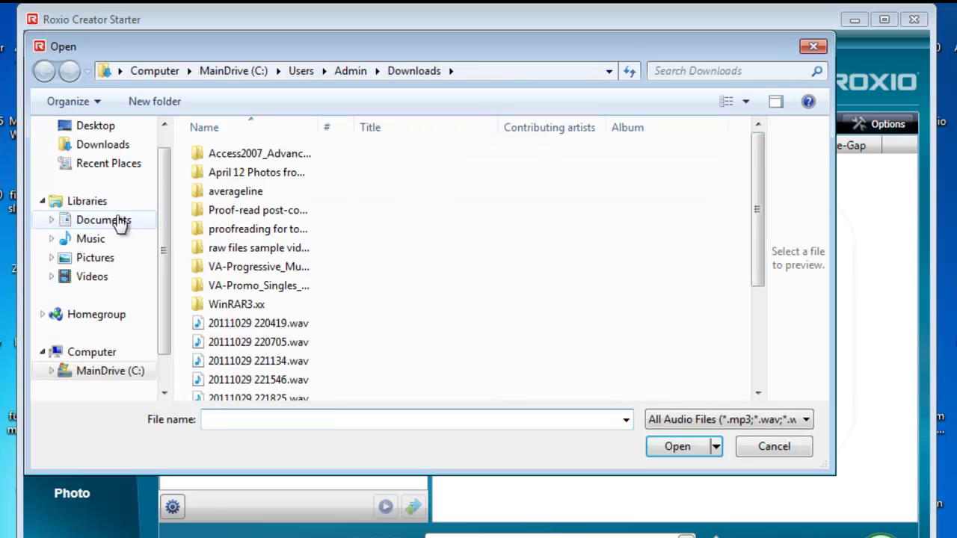
pyautogui.click(88, 371)
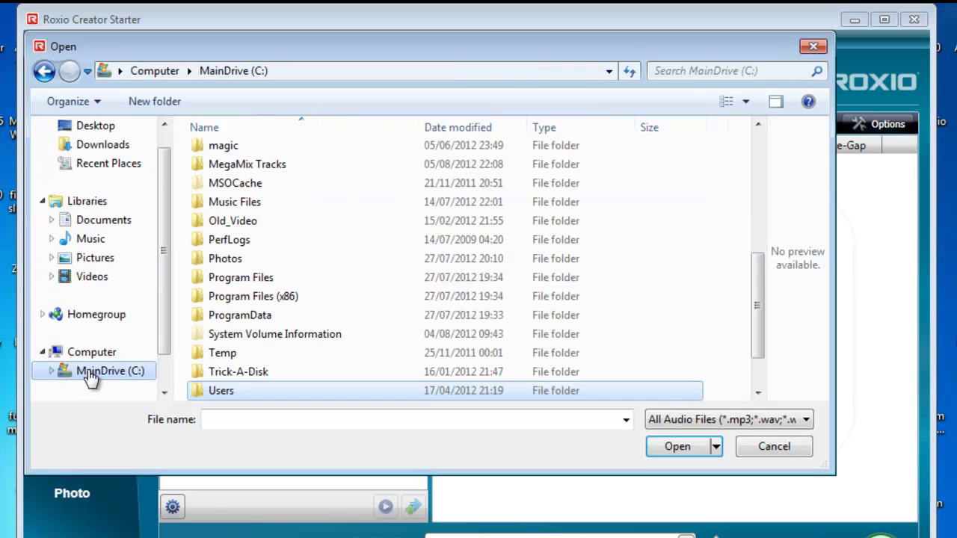
pyautogui.click(222, 165)
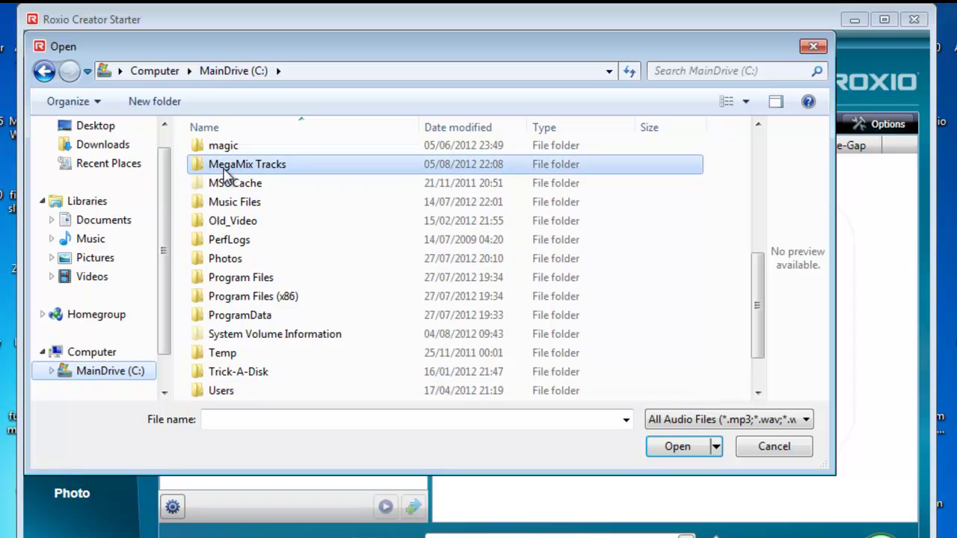
pyautogui.doubleClick(218, 165)
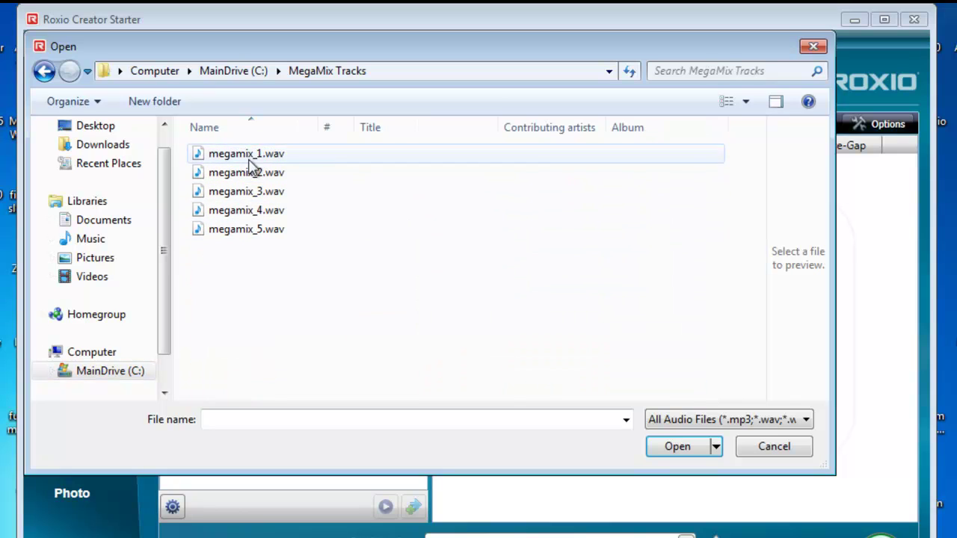
pyautogui.click(247, 161)
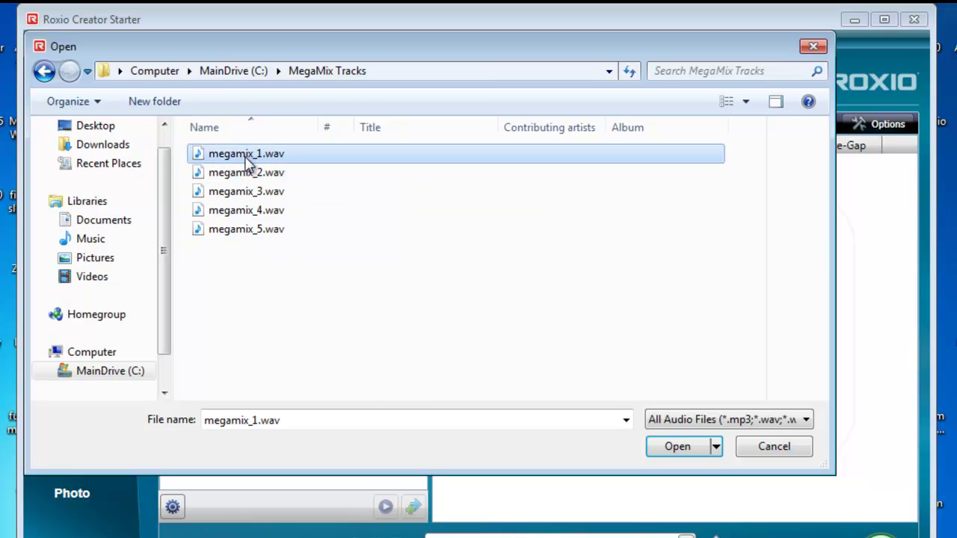
pyautogui.keyDown('shift'); pyautogui.click(247, 235); pyautogui.keyUp('shift')
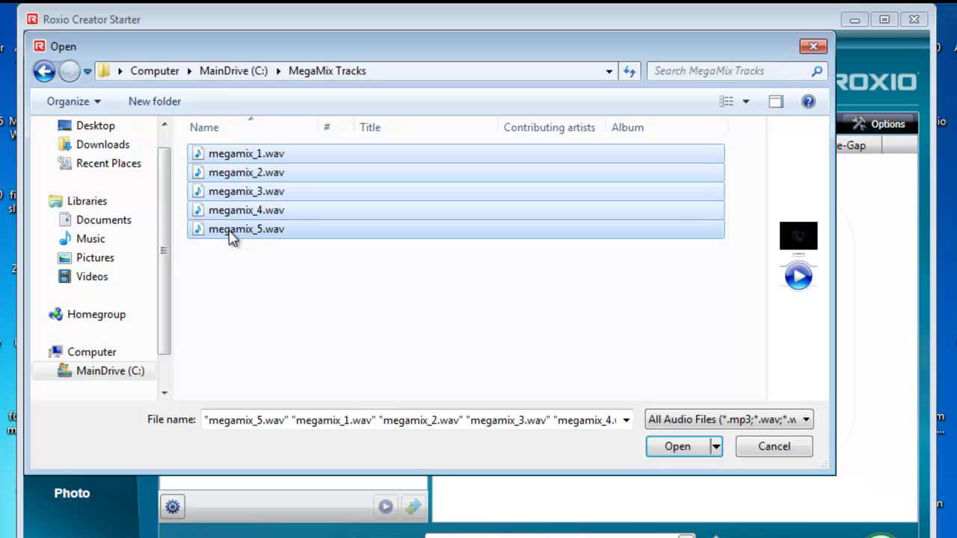
pyautogui.click(677, 446)
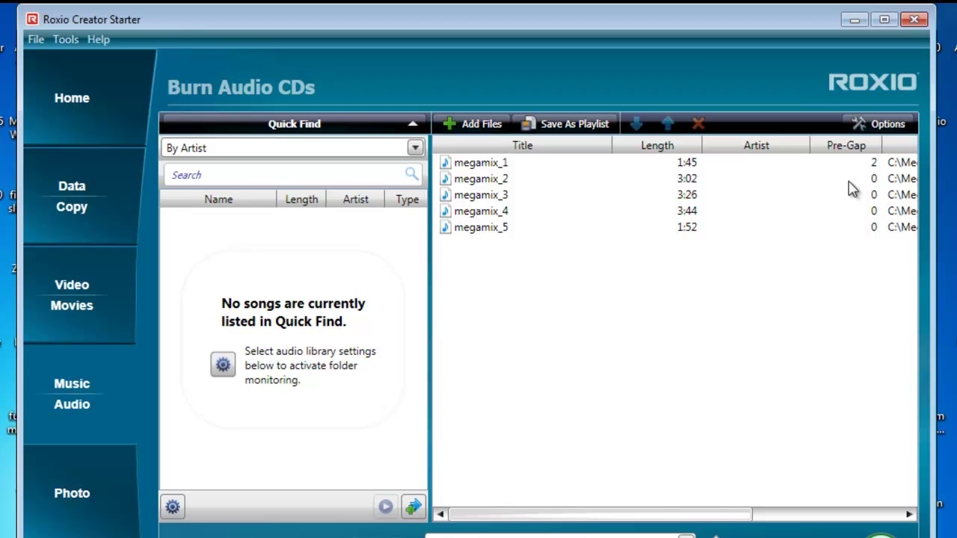
# Select the megamix_1 row once all five tracks load, with tracks 2–5 at 0 pre-gap.
pyautogui.click(852, 166)
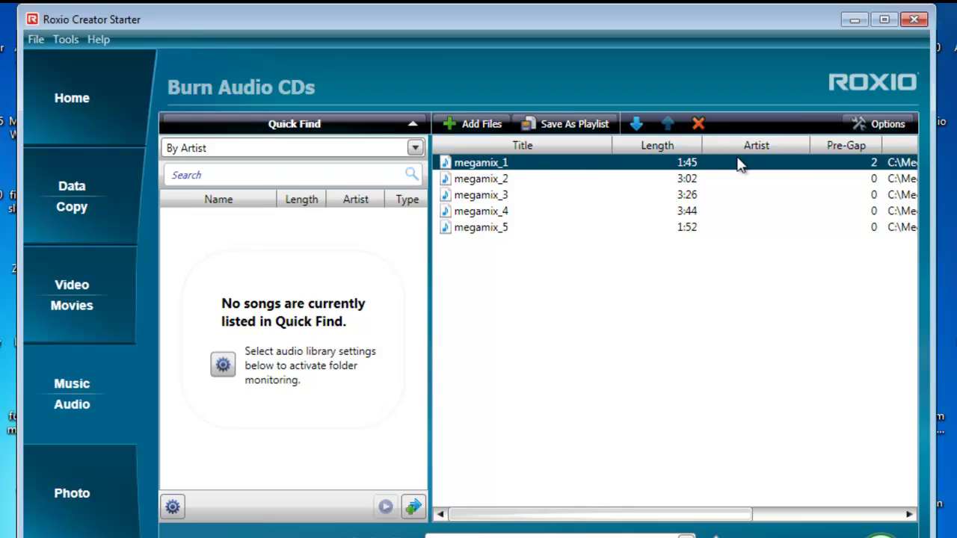
pyautogui.doubleClick(855, 166)
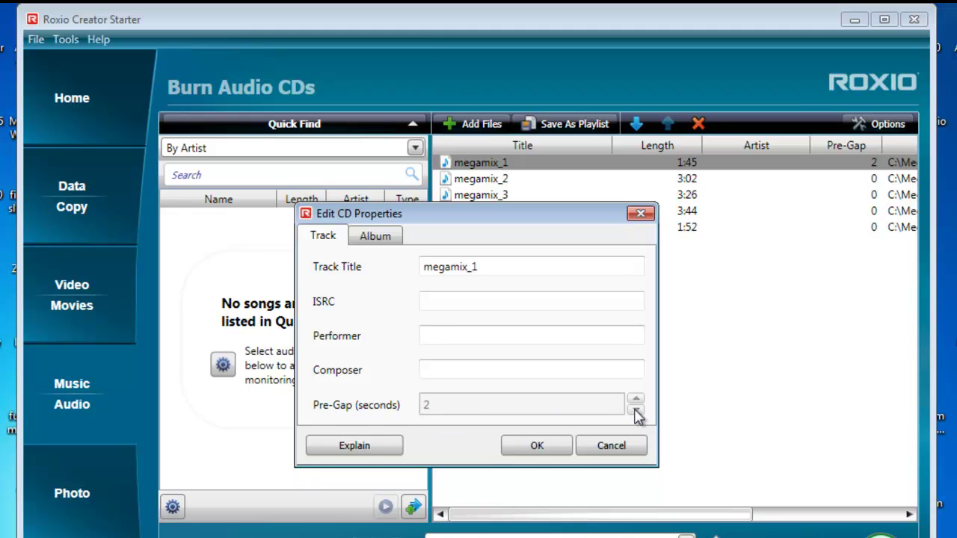
pyautogui.click(540, 447)
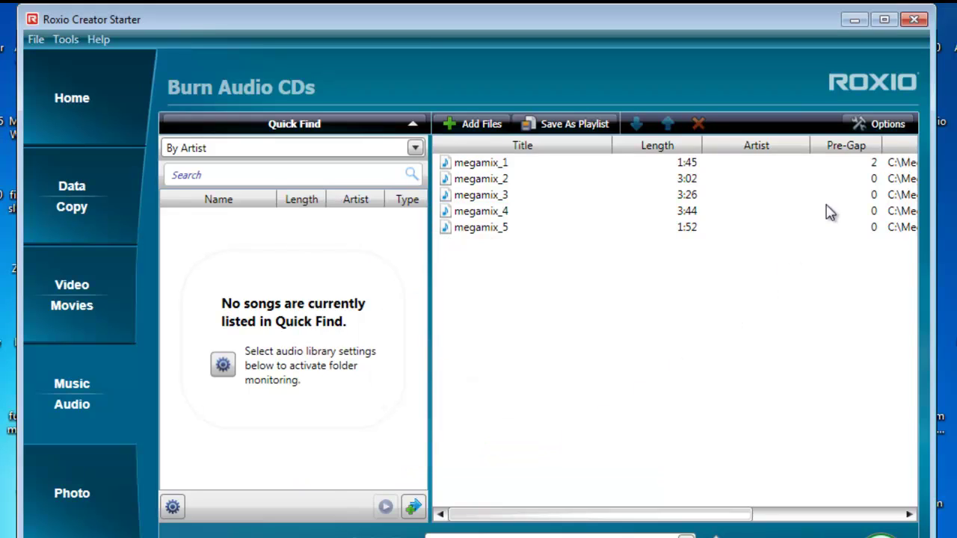